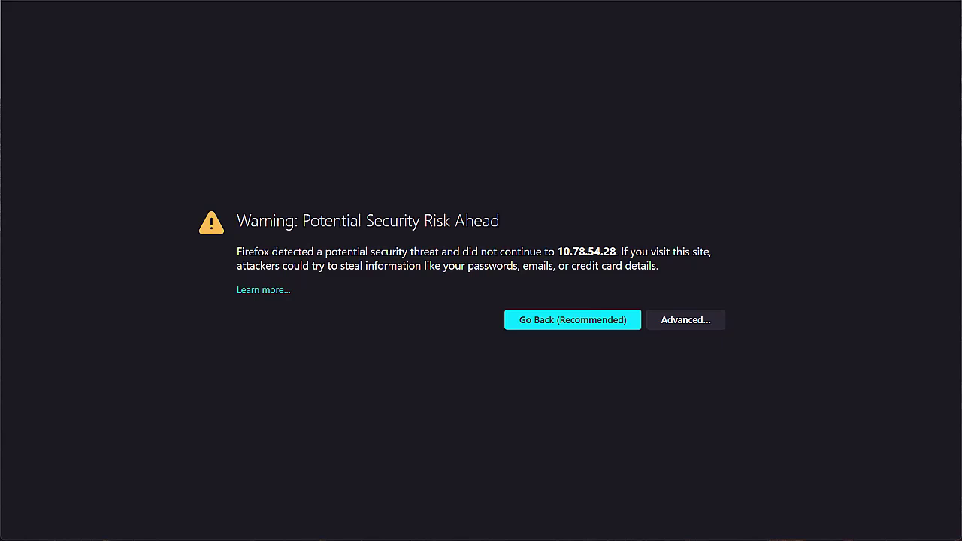
Accept the self-signed certificate risk for 10.78.54.28 and continue to the APIC site.
{"action": "left_click", "coordinate": [677, 323]}
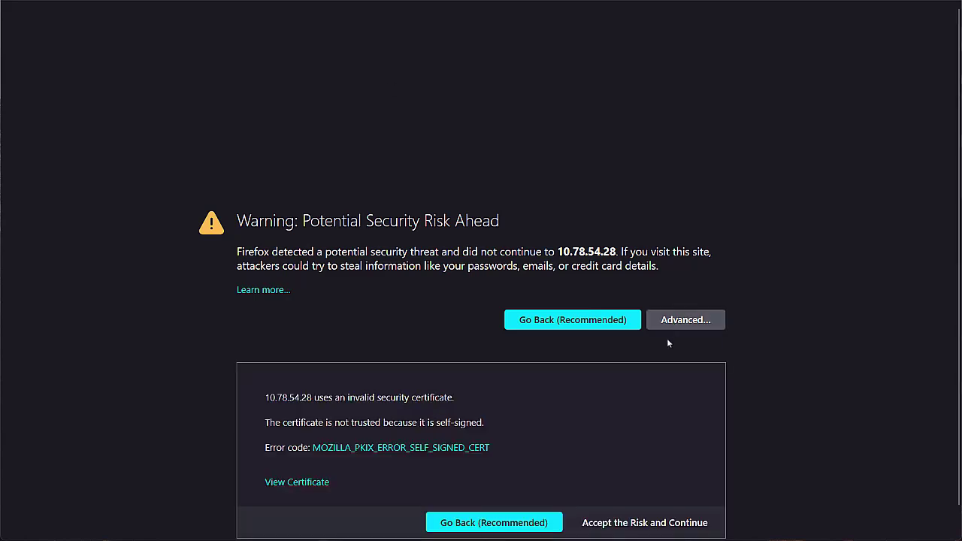
{"action": "scroll", "coordinate": [624, 504], "scroll_direction": "down", "scroll_amount": 1}
{"action": "left_click", "coordinate": [625, 502]}
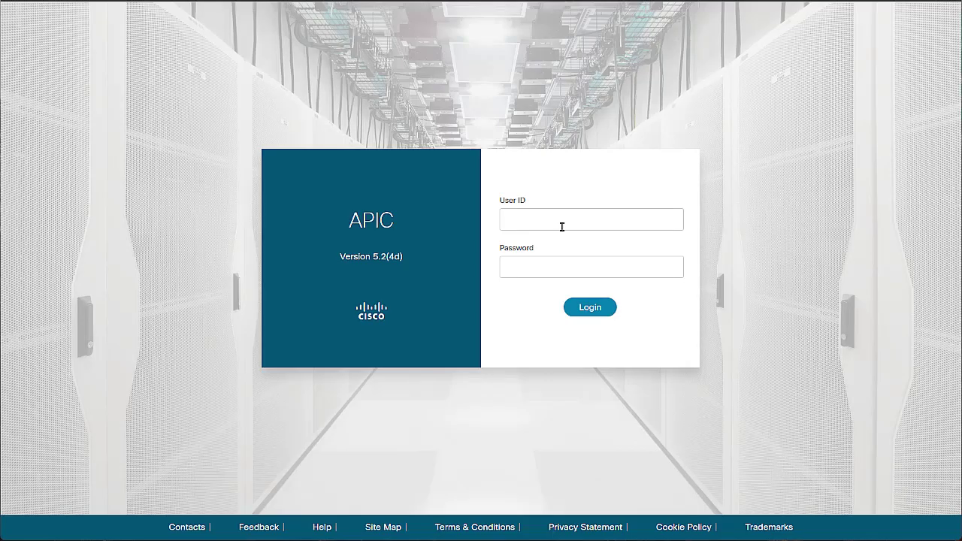
Log in to APIC with user ID admin and the account password.
{"action": "left_click", "coordinate": [562, 226]}
{"action": "type", "text": "admin"}
{"action": "key", "text": "Tab"}
{"action": "type", "text": "!********"}
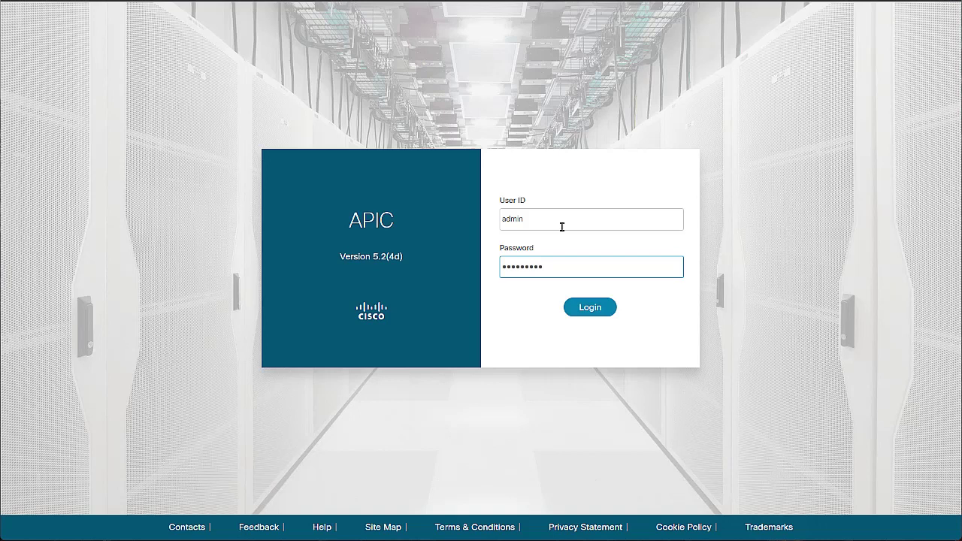
{"action": "key", "text": "Return"}
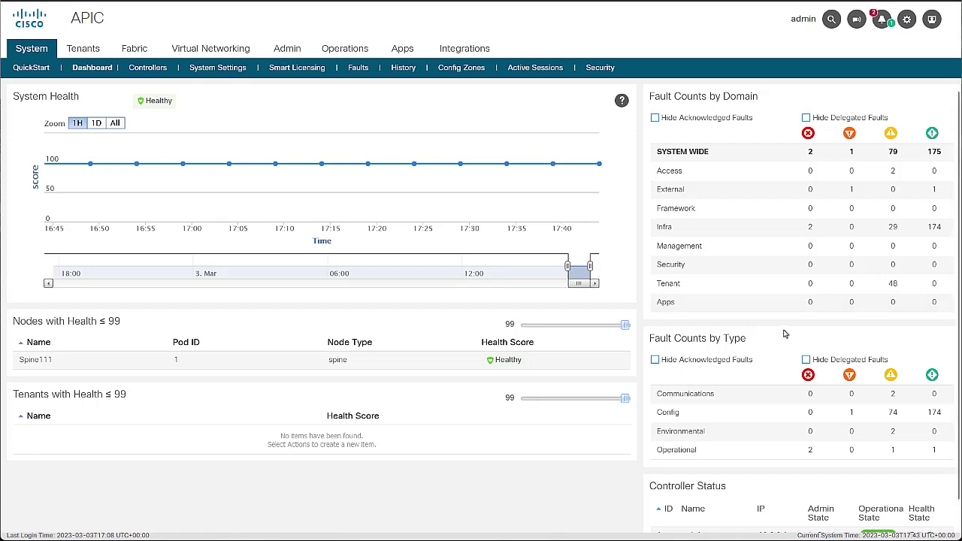
Go to Admin > Config Rollbacks and open the snapshot scope ('for:') list.
{"action": "left_click", "coordinate": [292, 48]}
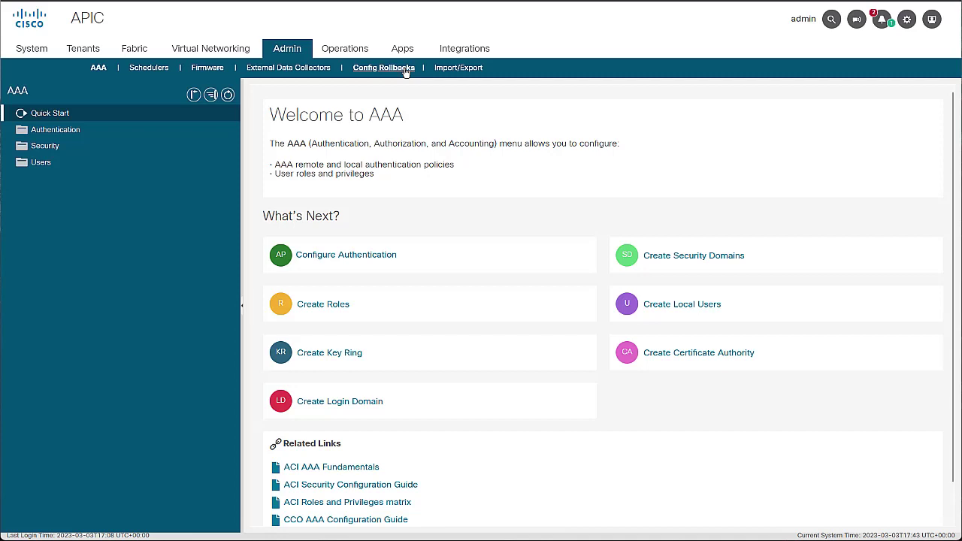
{"action": "left_click", "coordinate": [405, 71]}
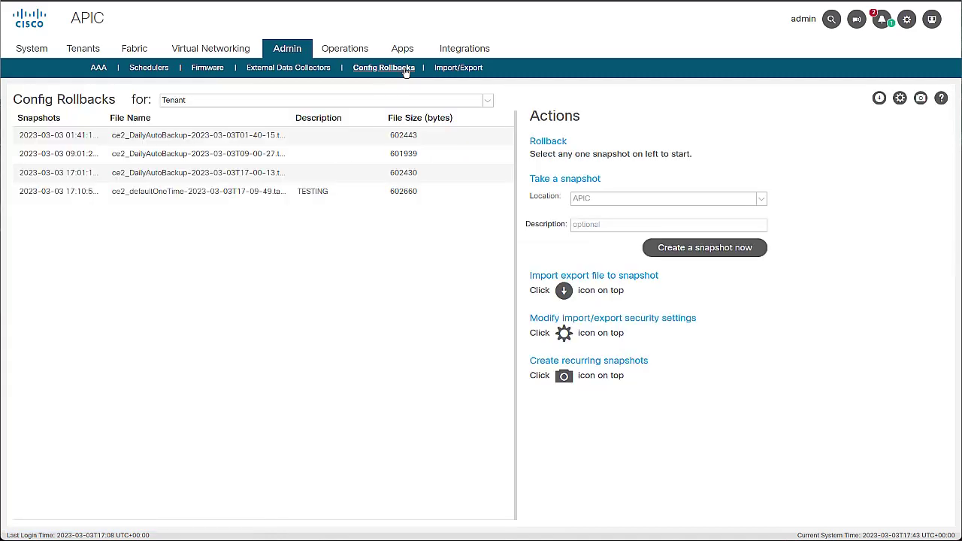
{"action": "left_click", "coordinate": [479, 106]}
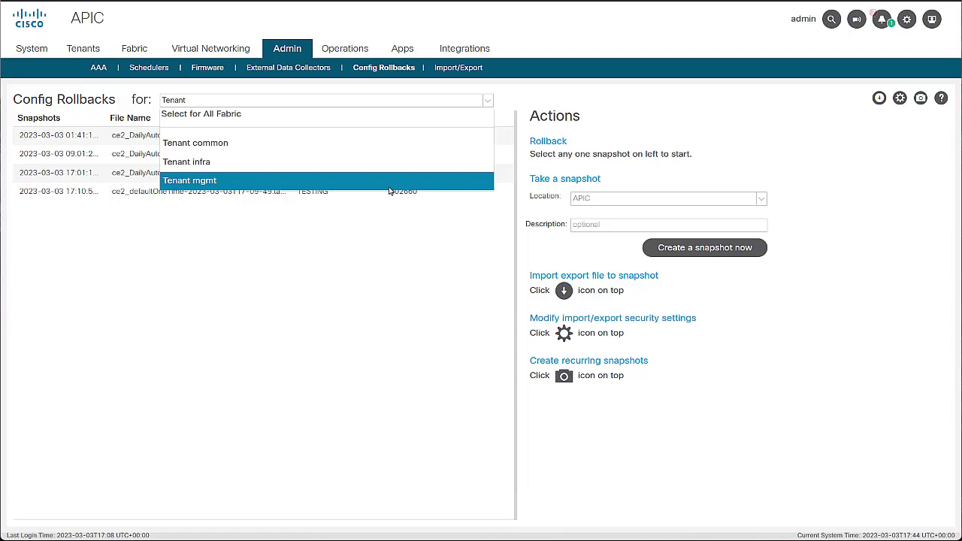
Set the snapshot scope to All Fabric and keep APIC as the snapshot location.
{"action": "left_click", "coordinate": [412, 119]}
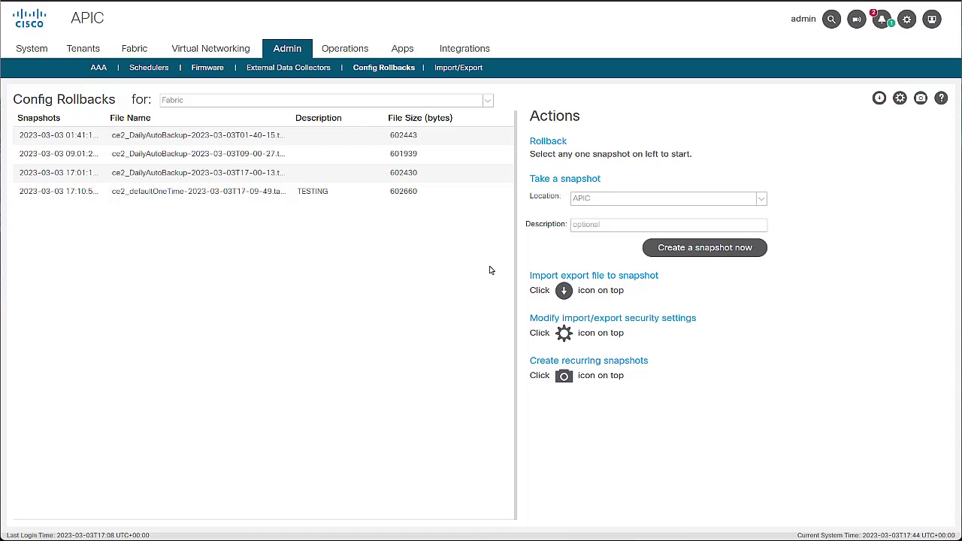
{"action": "left_click", "coordinate": [732, 201]}
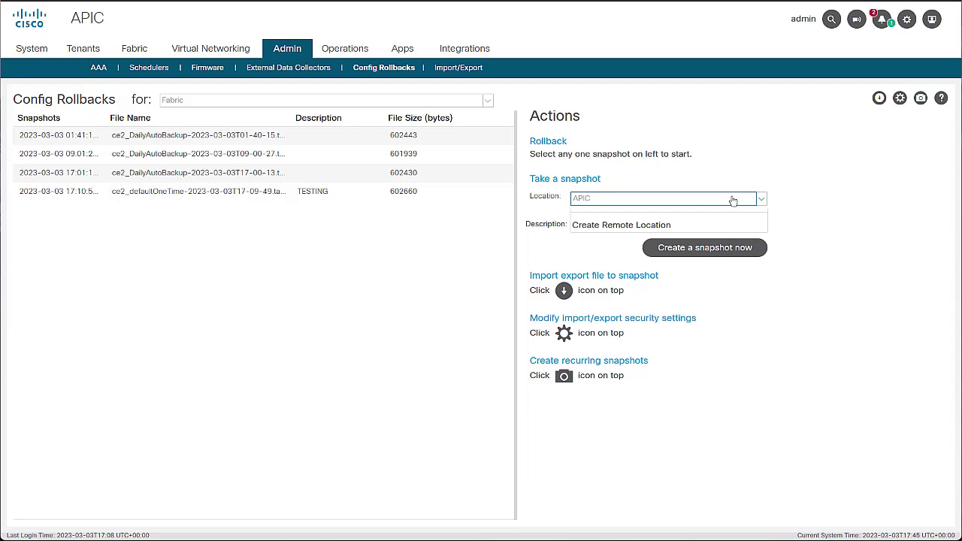
{"action": "left_click", "coordinate": [617, 201]}
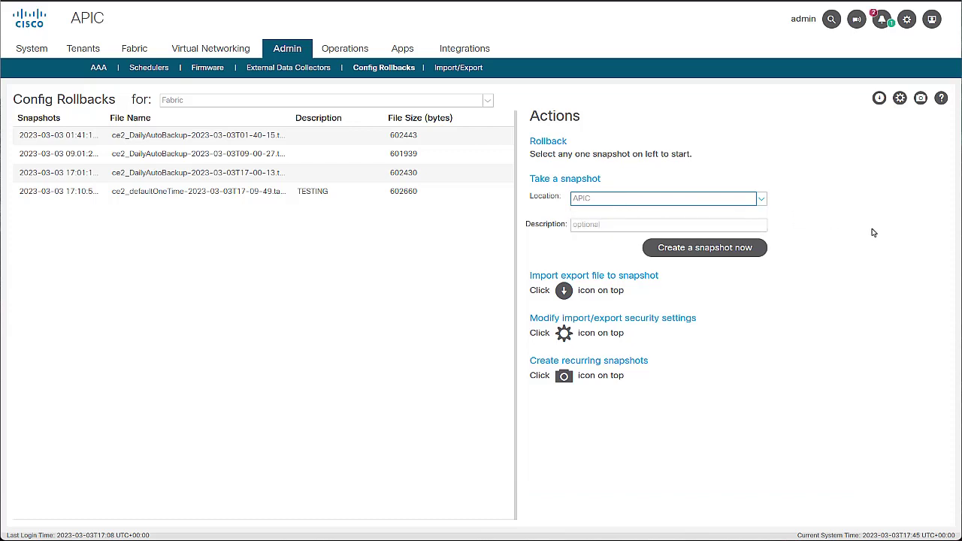
Create a snapshot described 'Backup before migration', confirm it, then view the tenant list.
{"action": "left_click", "coordinate": [647, 227]}
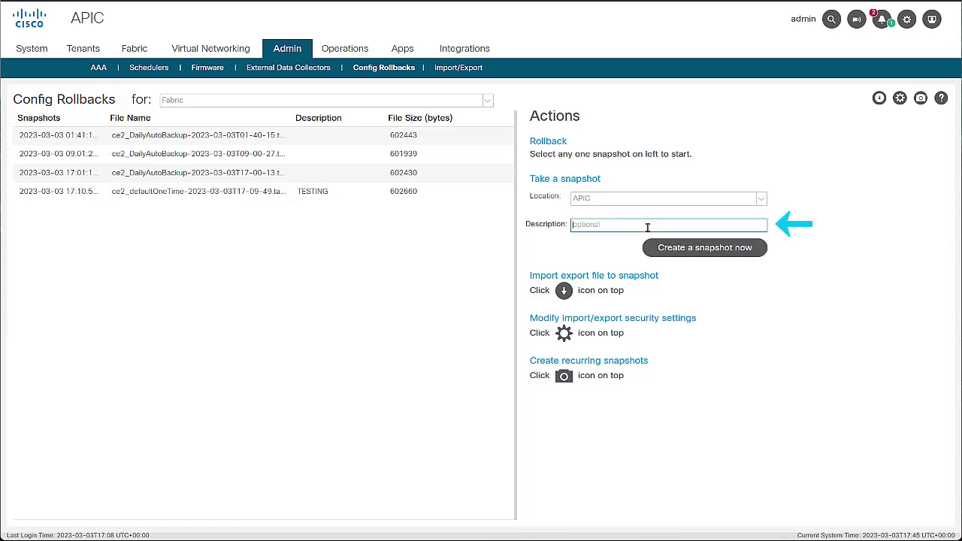
{"action": "type", "text": "Backup before migratio"}
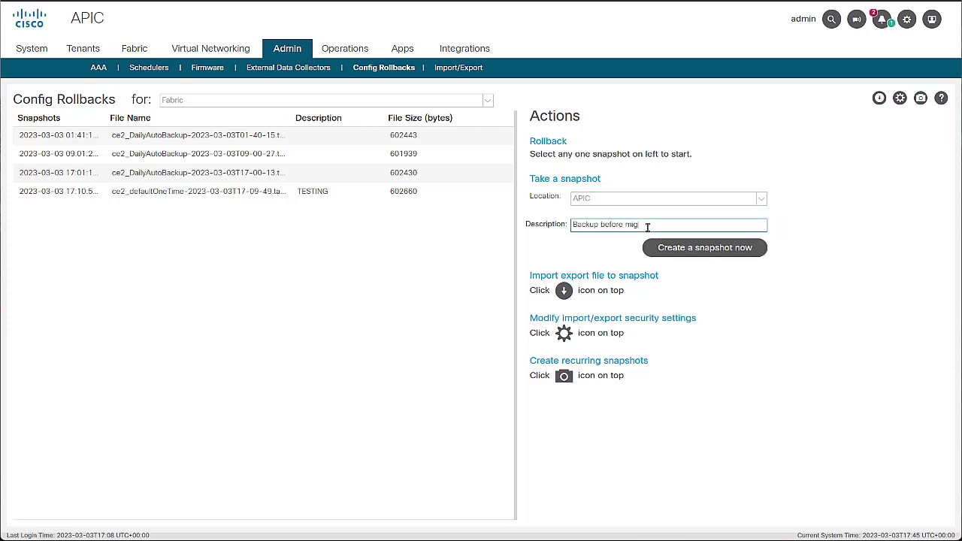
{"action": "type", "text": "n"}
{"action": "left_click", "coordinate": [729, 248]}
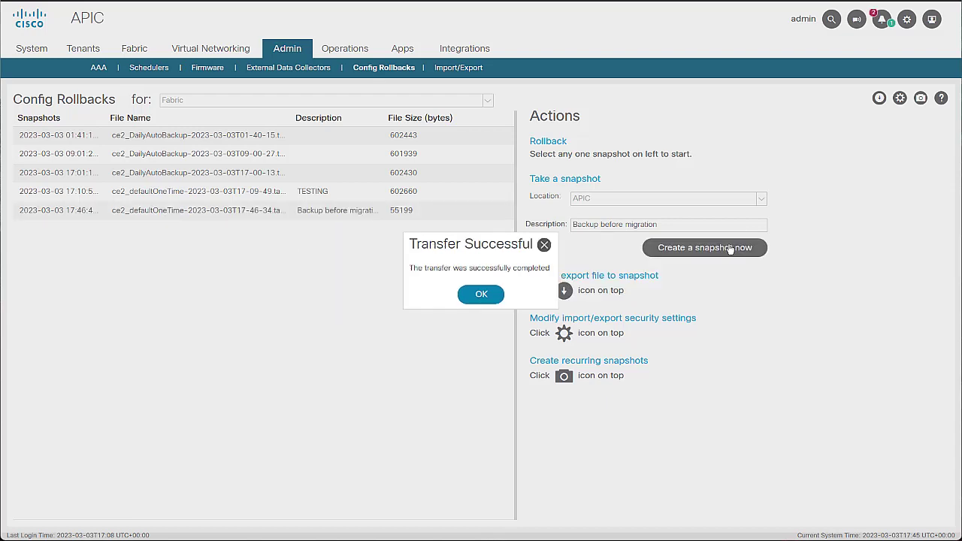
{"action": "left_click", "coordinate": [488, 300]}
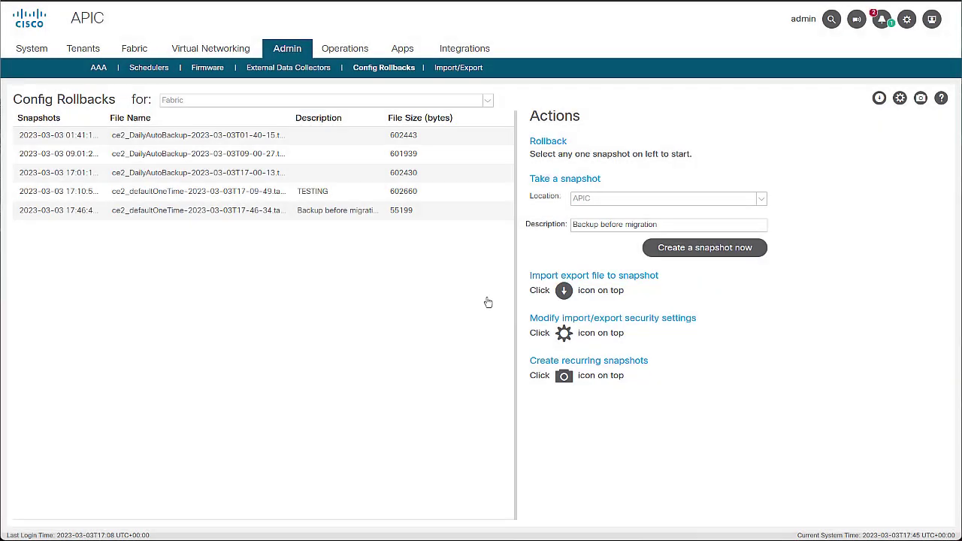
{"action": "left_click", "coordinate": [454, 217]}
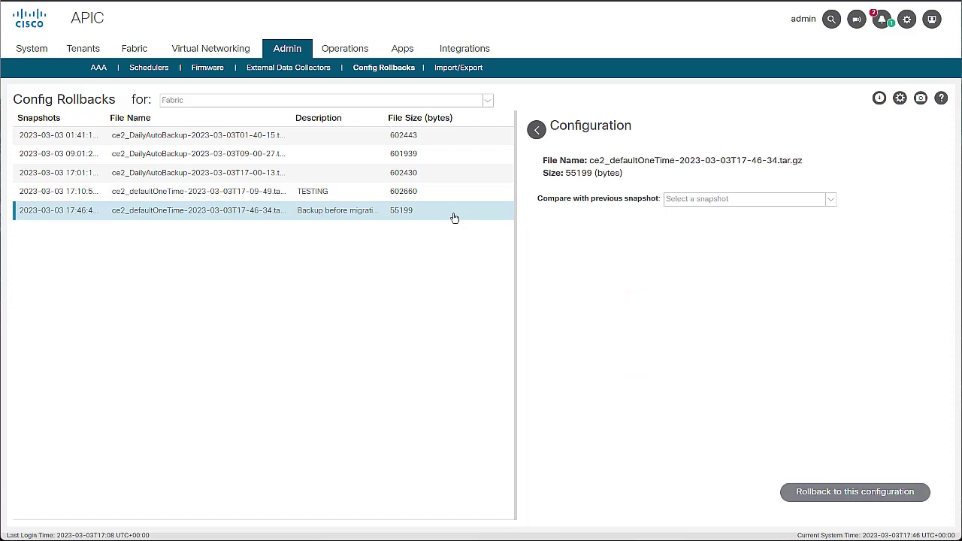
{"action": "left_click", "coordinate": [70, 49]}
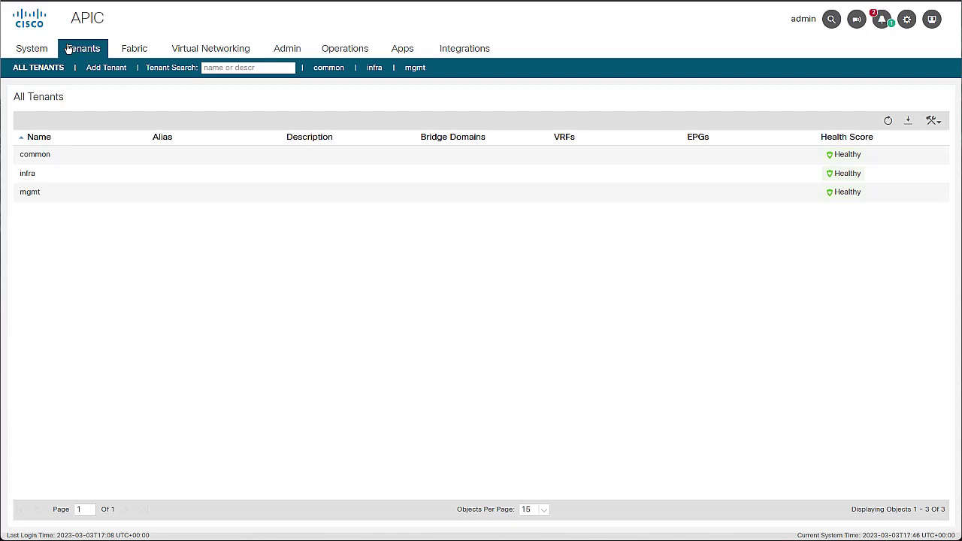
Create tenant 'dummy-tenant' with Navigate on submit unchecked, and check it in the list.
{"action": "left_click", "coordinate": [932, 121]}
{"action": "left_click", "coordinate": [917, 139]}
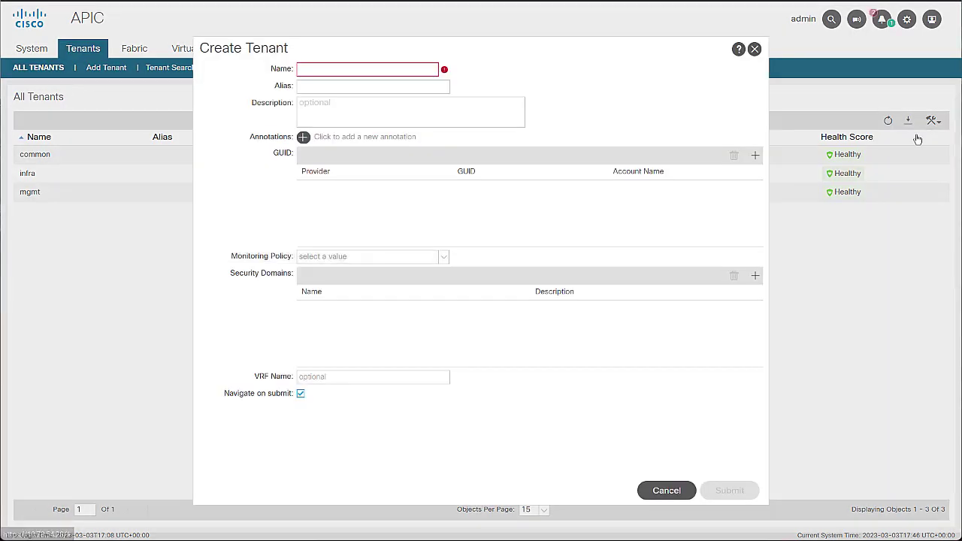
{"action": "left_click", "coordinate": [335, 69]}
{"action": "type", "text": "dummy-tenant"}
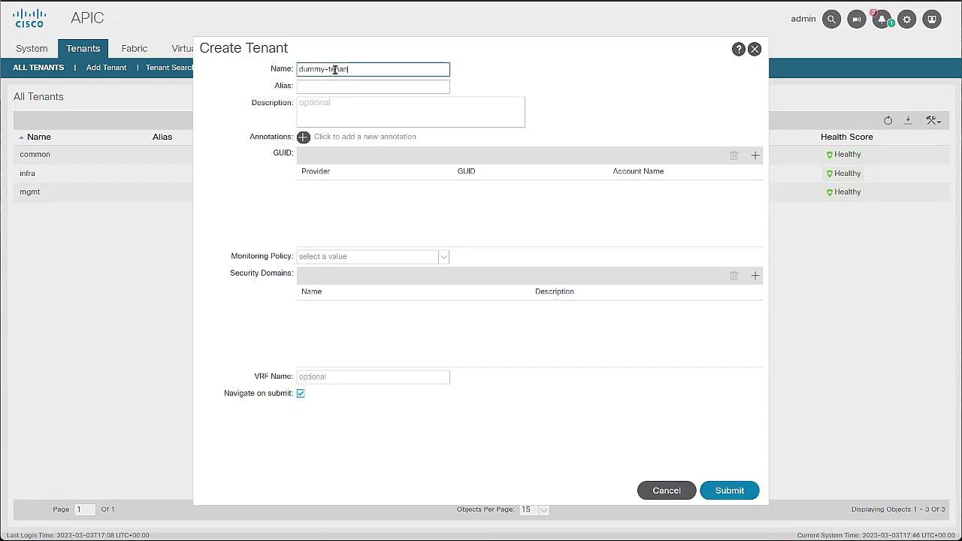
{"action": "left_click", "coordinate": [301, 394]}
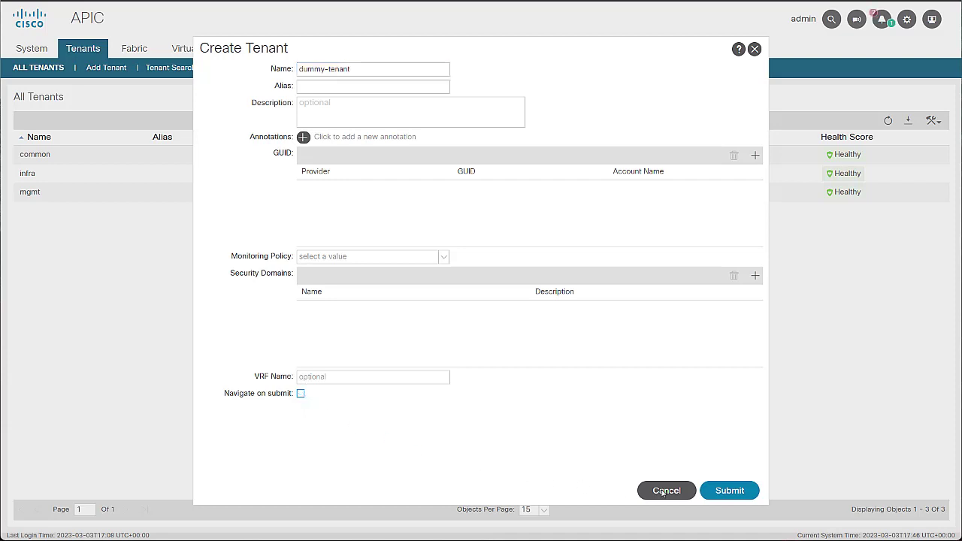
{"action": "left_click", "coordinate": [727, 490]}
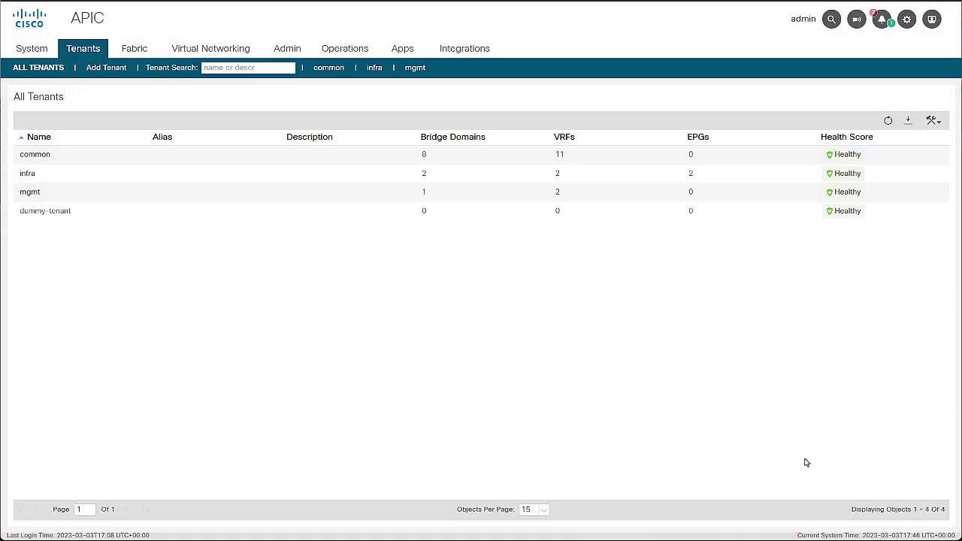
{"action": "left_click", "coordinate": [454, 210]}
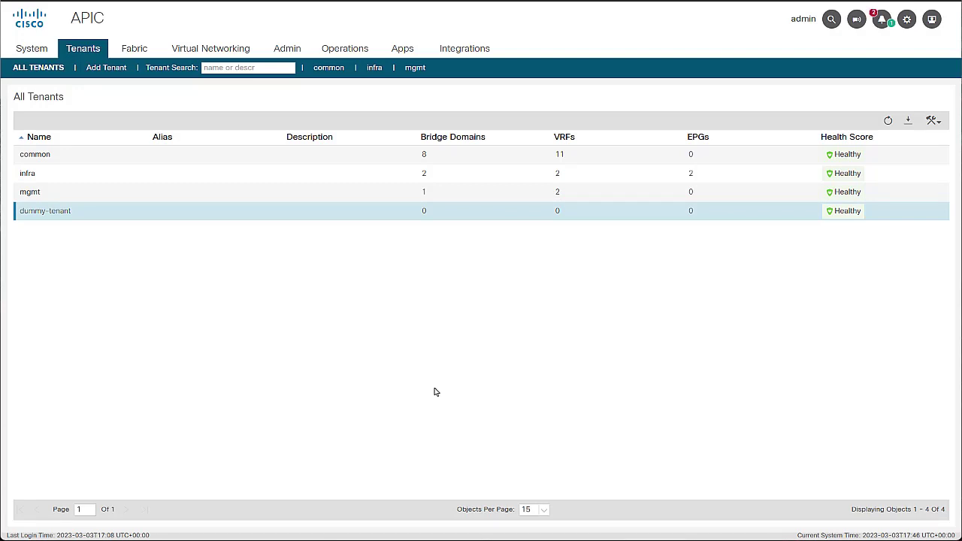
{"action": "left_click", "coordinate": [302, 54]}
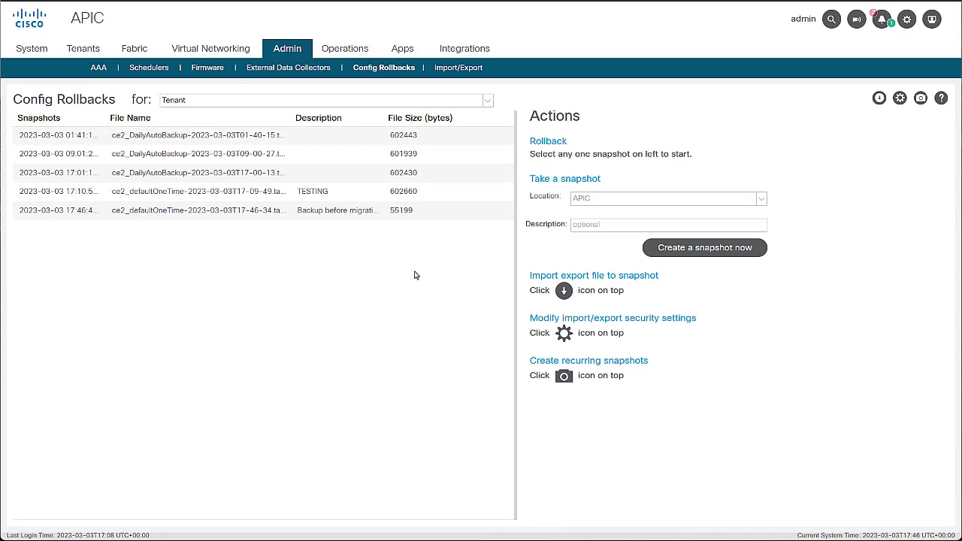
Select the 'Backup before migration' snapshot and begin rolling back to it.
{"action": "left_click", "coordinate": [372, 209]}
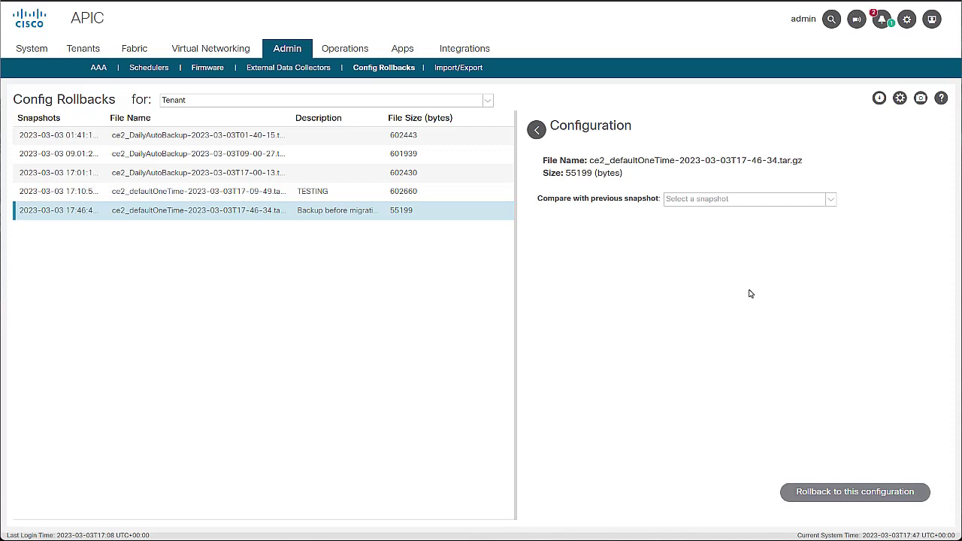
{"action": "left_click", "coordinate": [842, 495]}
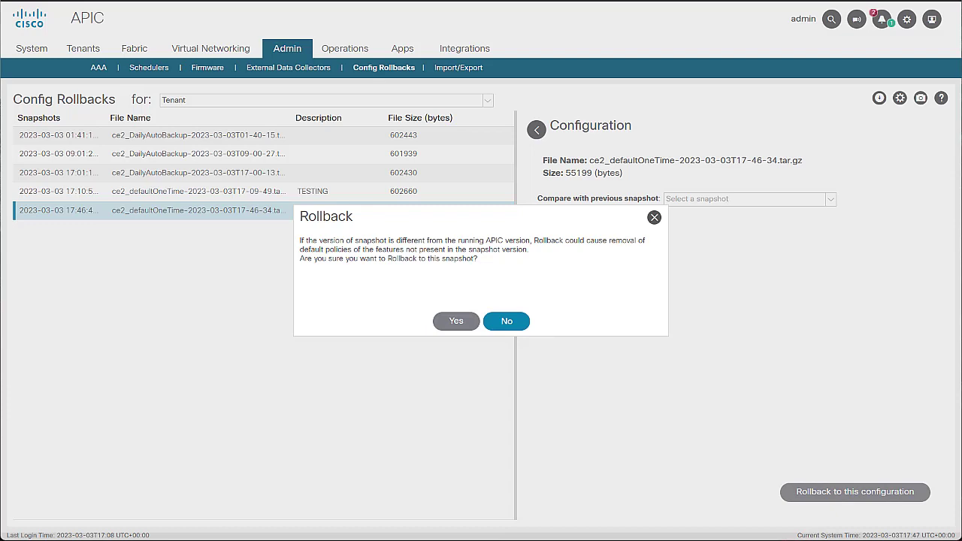
Confirm the rollback and verify All Tenants no longer lists dummy-tenant.
{"action": "left_click", "coordinate": [454, 321]}
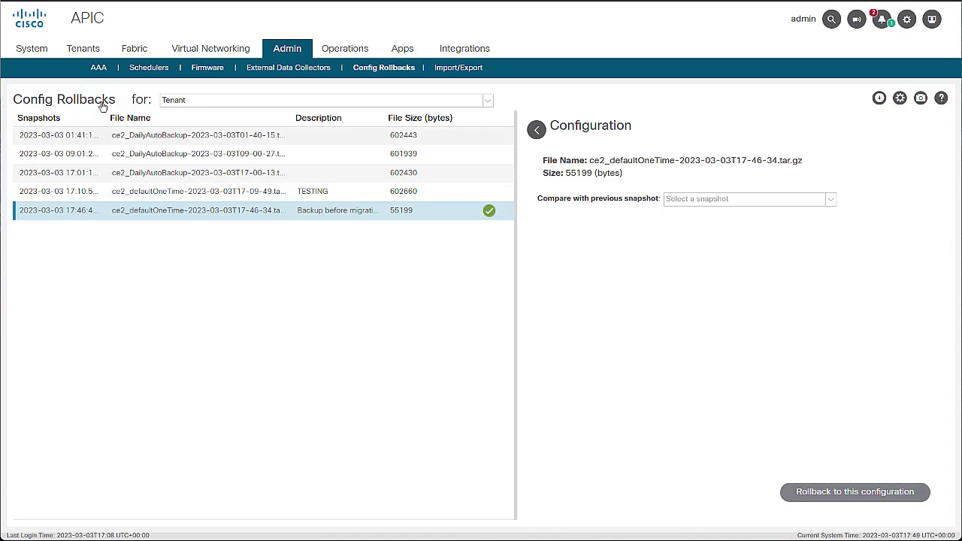
{"action": "left_click", "coordinate": [84, 48]}
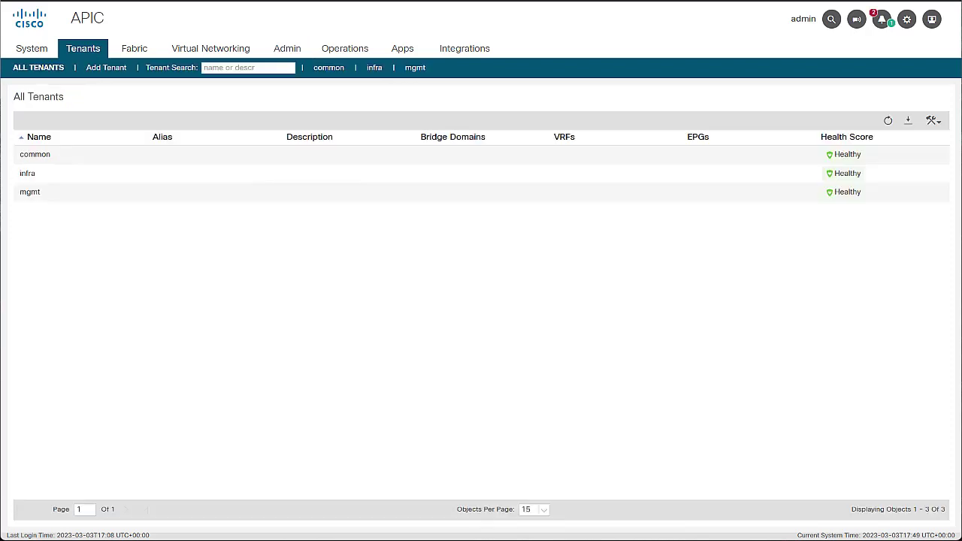